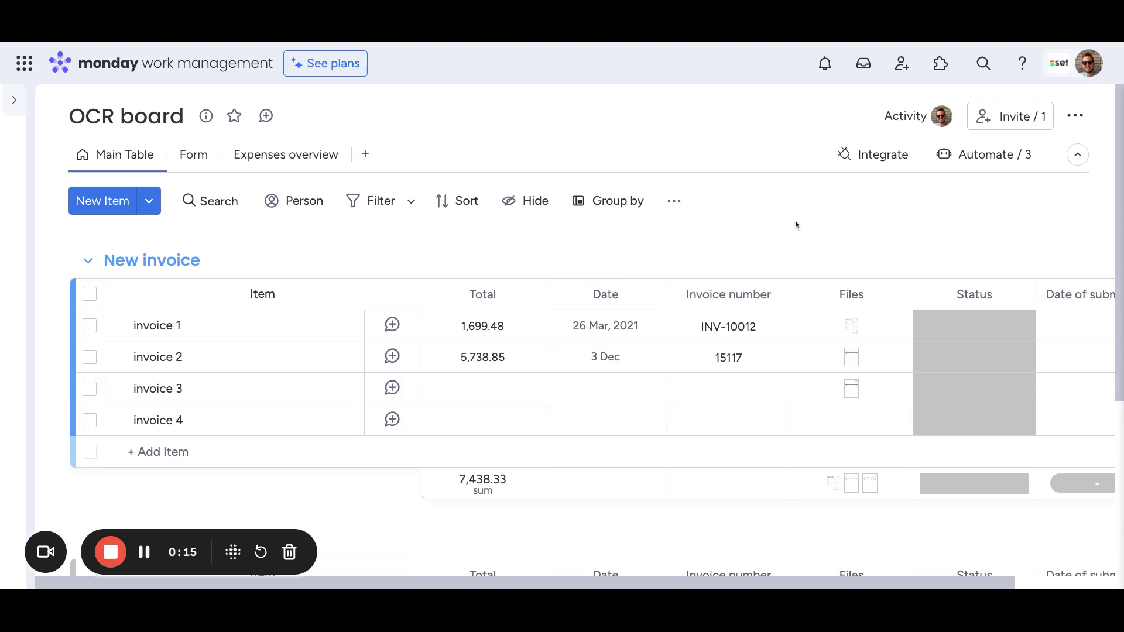
Step: Find the OCR extract data from file app in the marketplace, then close its setup without adding it
click(940, 63)
click(473, 104)
text(o)
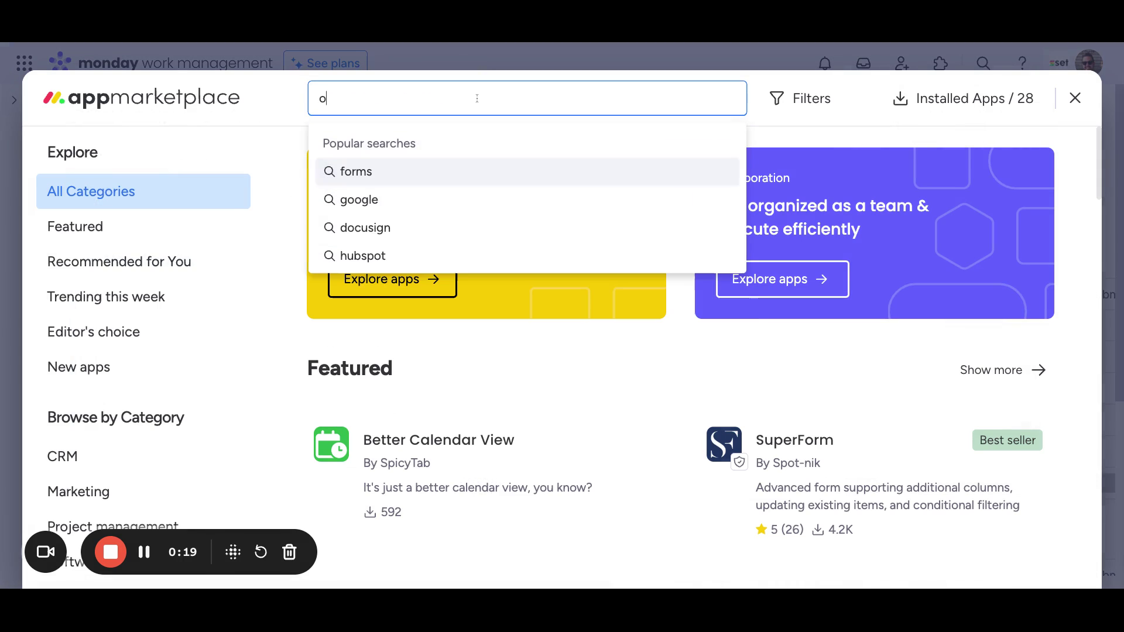
text(ce)
key(BackSpace)
text(r)
key(Return)
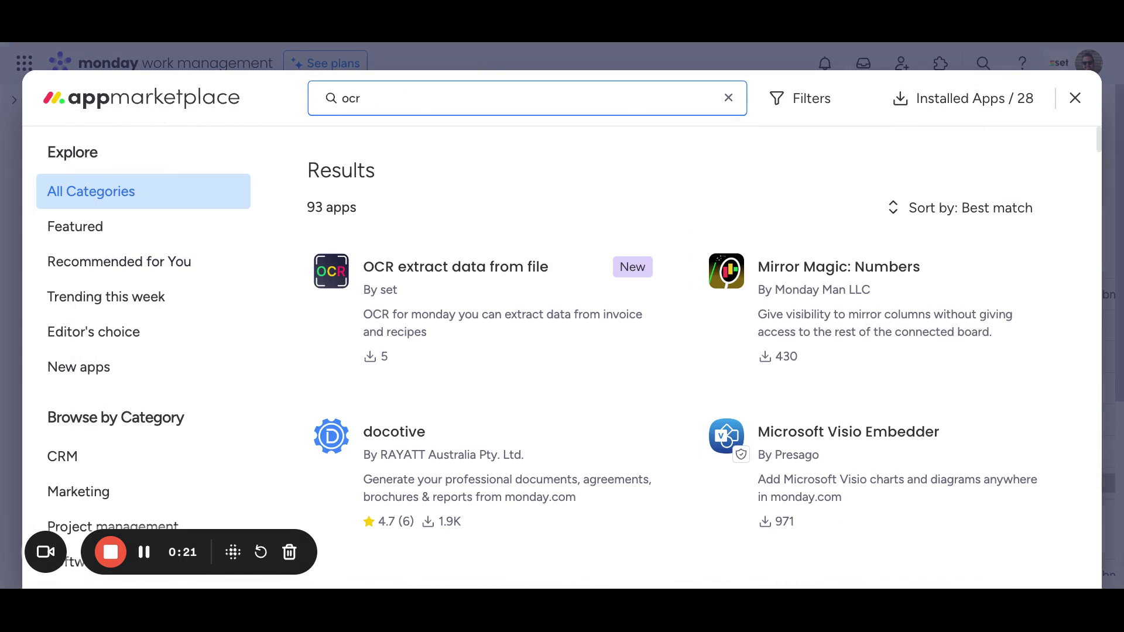
click(499, 285)
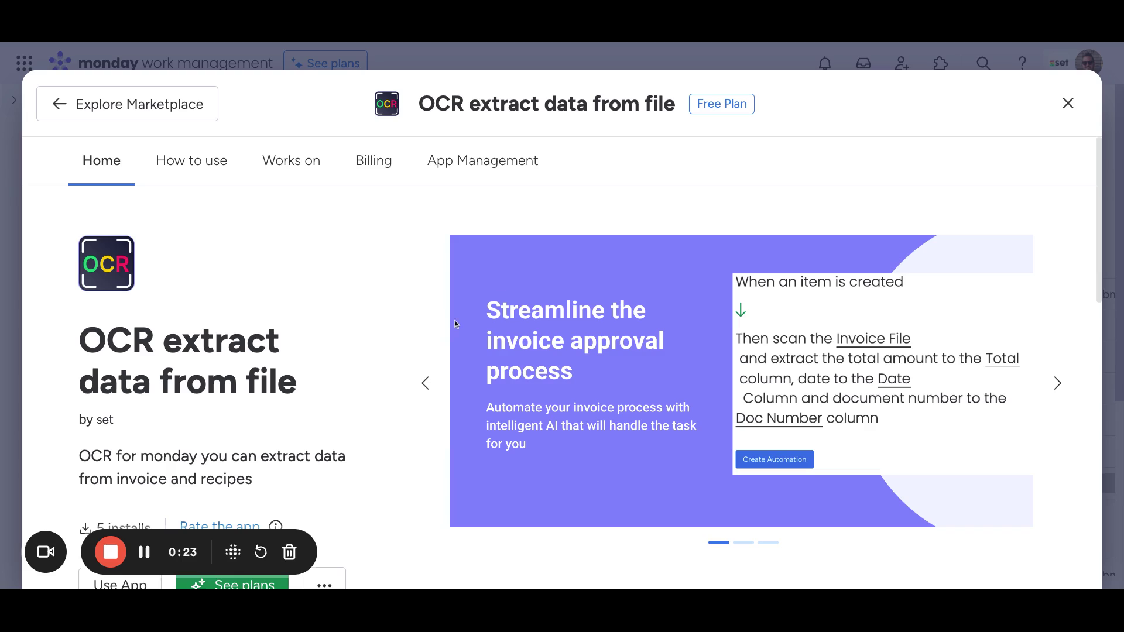
scroll(163, 502, down, 2)
click(126, 489)
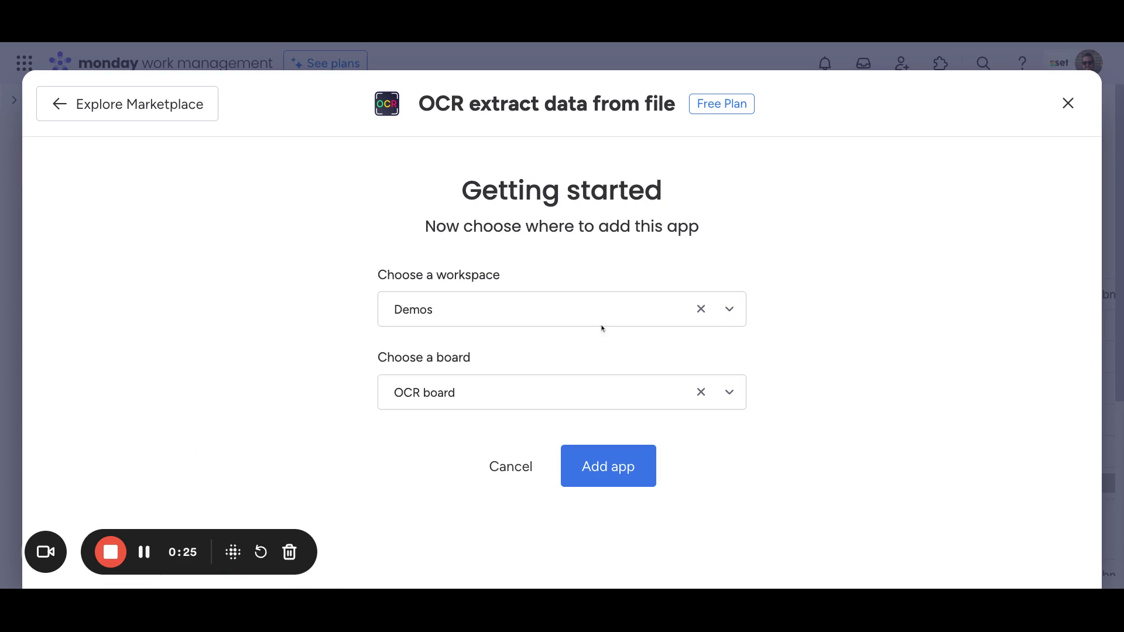
click(1067, 103)
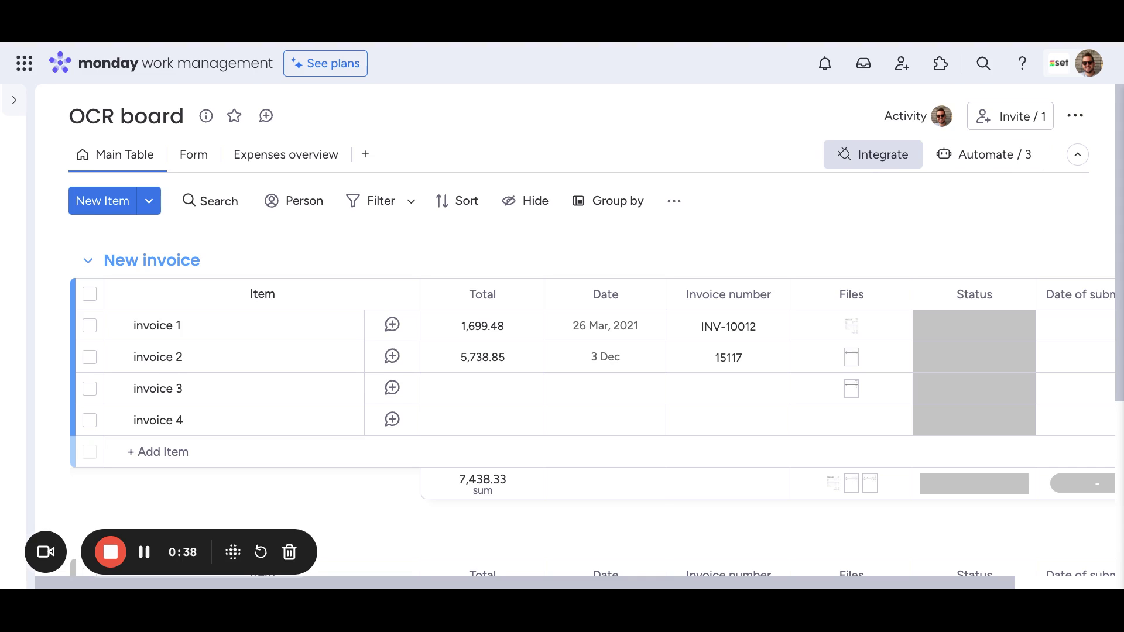
Step: Look up the OCR extract data from files recipes in the board's integrations, then close them
click(873, 155)
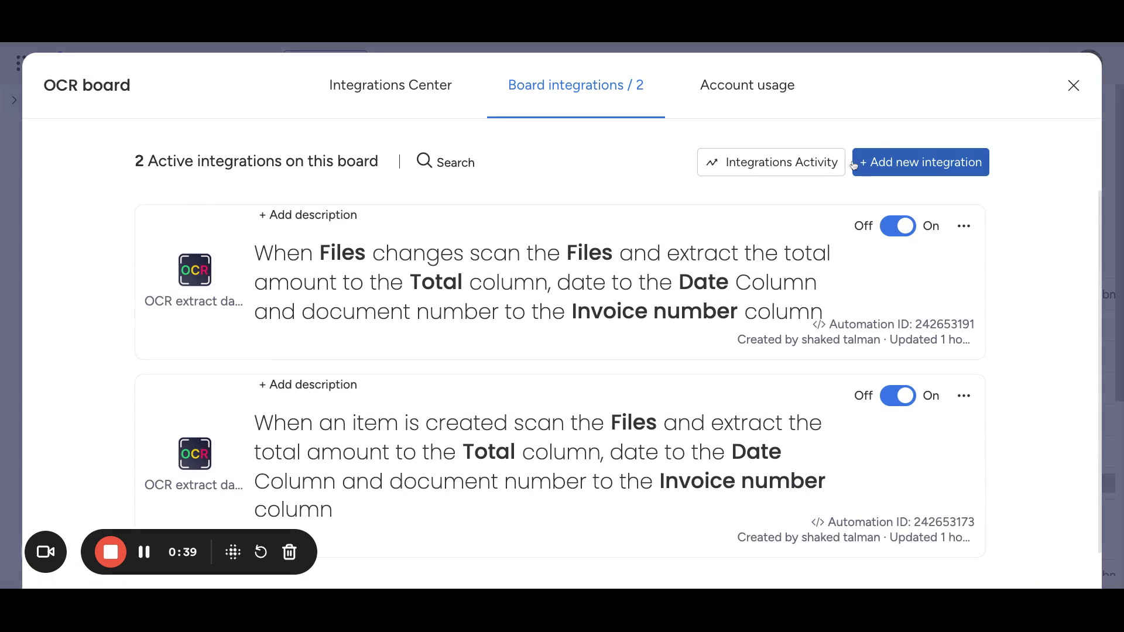
click(421, 97)
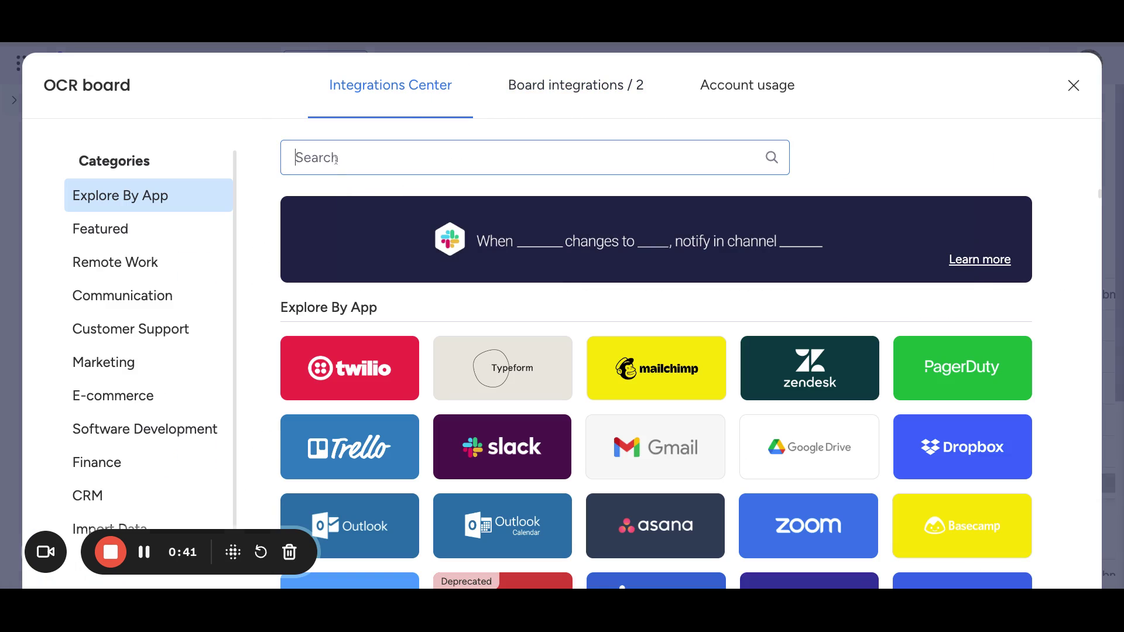
text(ocr)
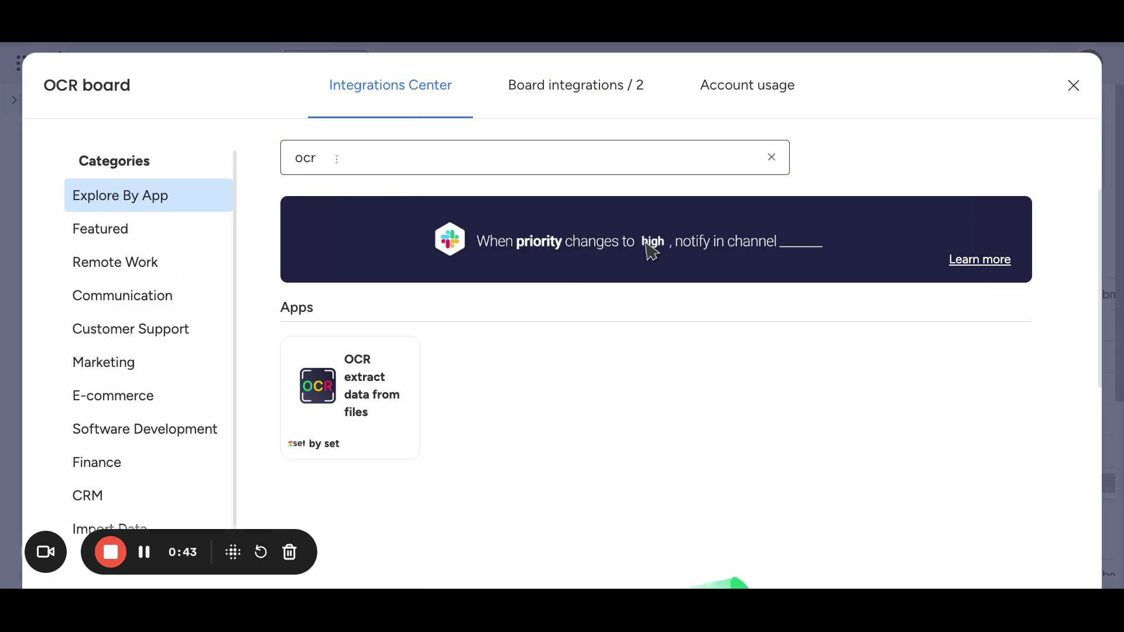
click(346, 368)
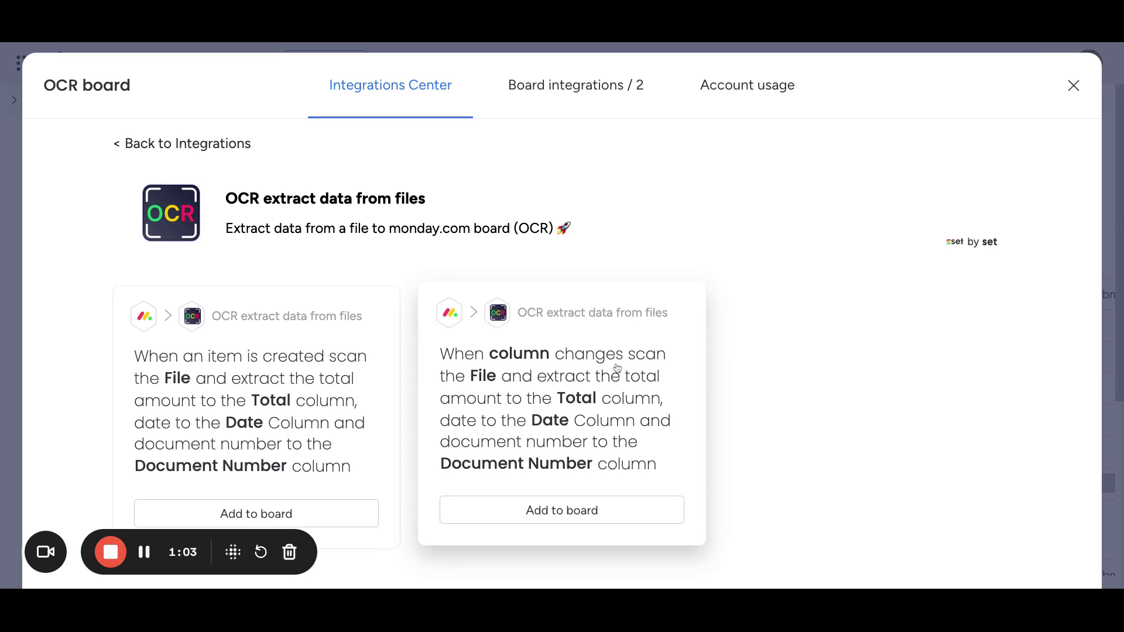
key(Escape)
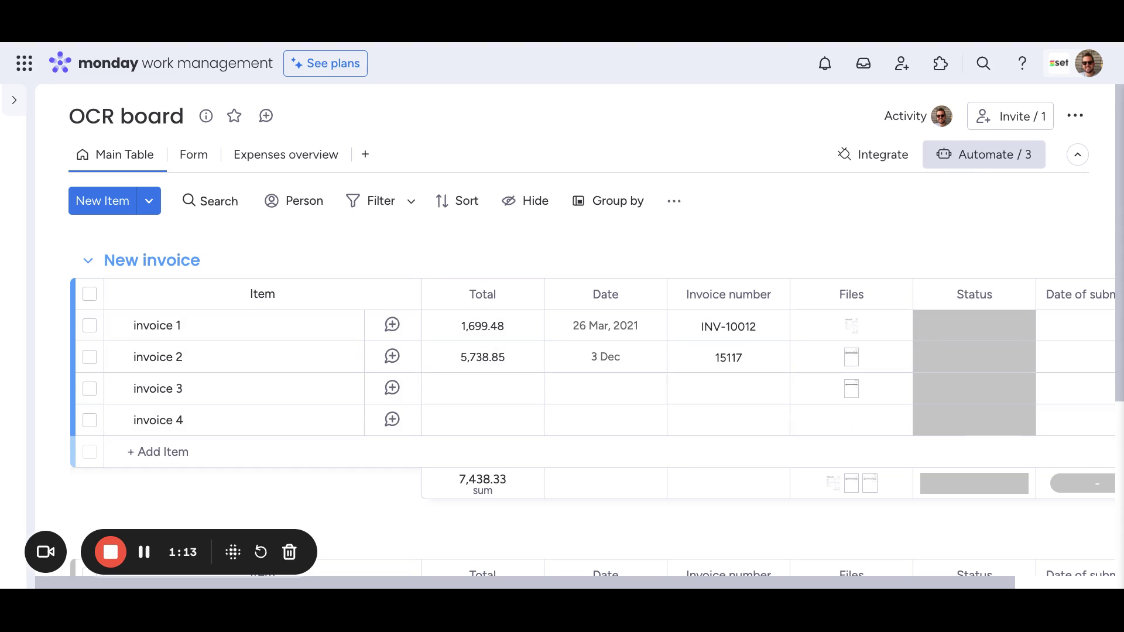
Step: Start a new board automation and browse the list of available triggers
click(983, 155)
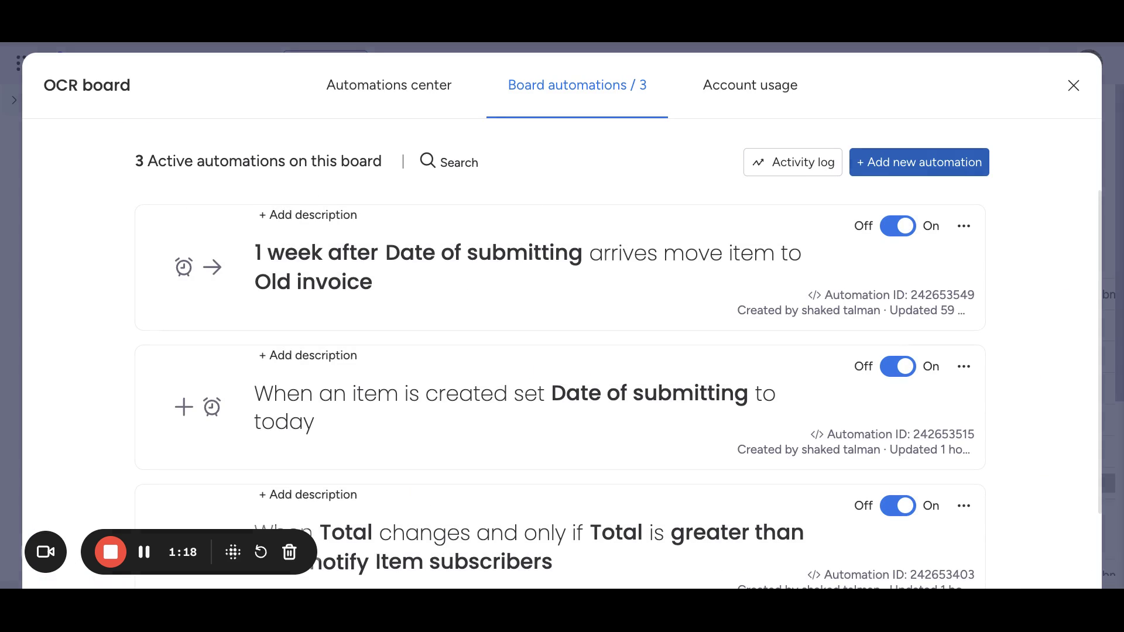
click(928, 167)
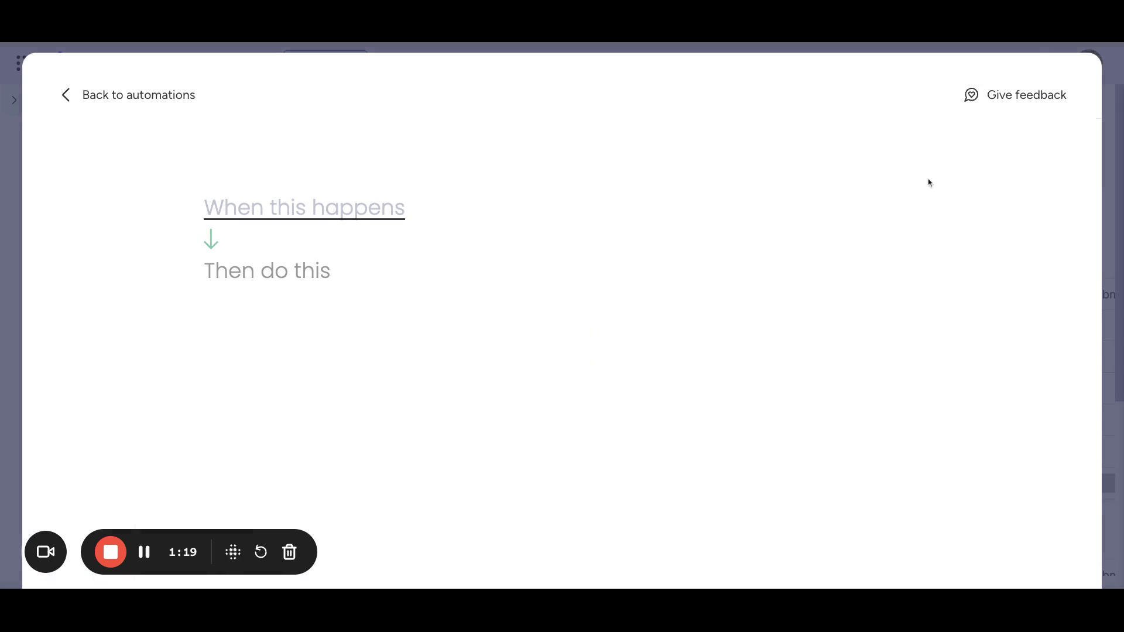
click(300, 212)
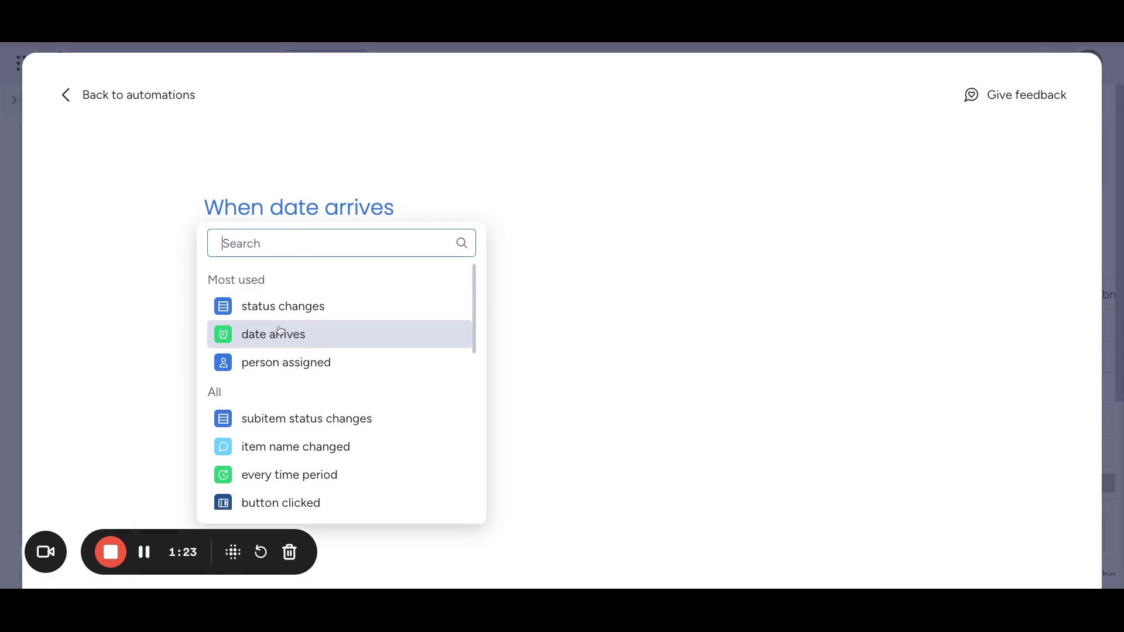
scroll(280, 330, down, 1)
scroll(280, 330, up, 1)
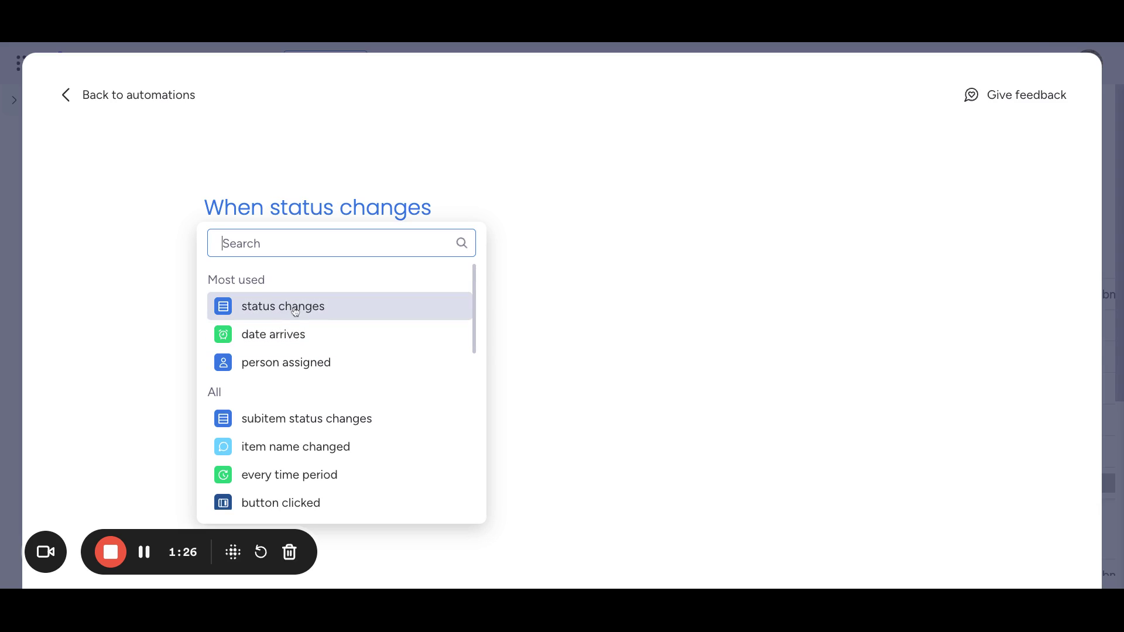
scroll(276, 342, down, 1)
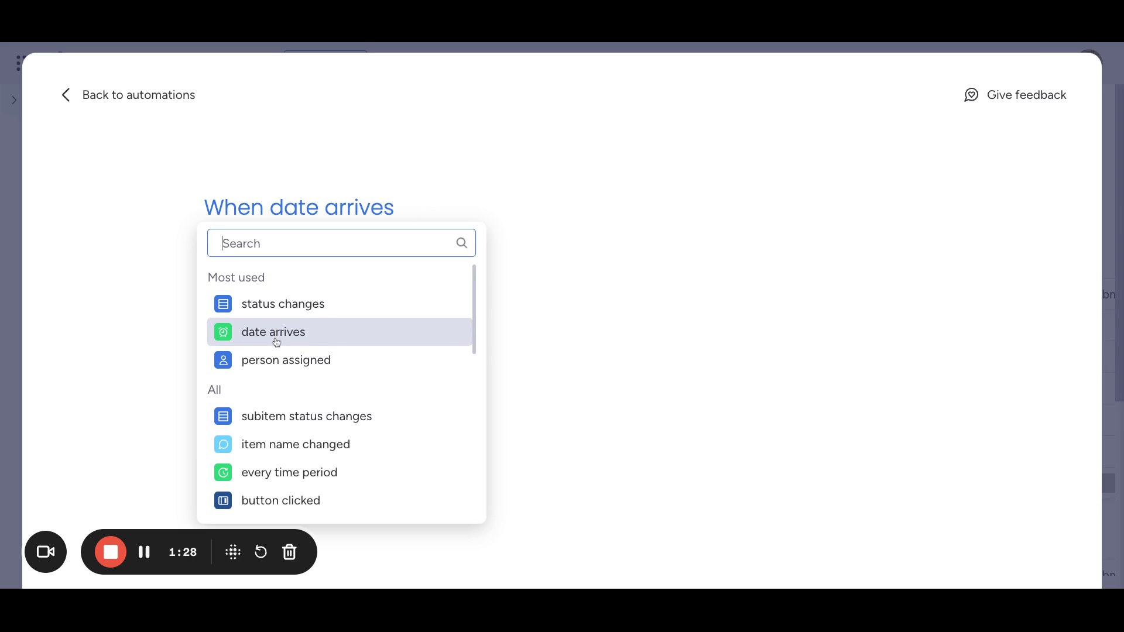
scroll(276, 345, down, 2)
scroll(276, 381, down, 2)
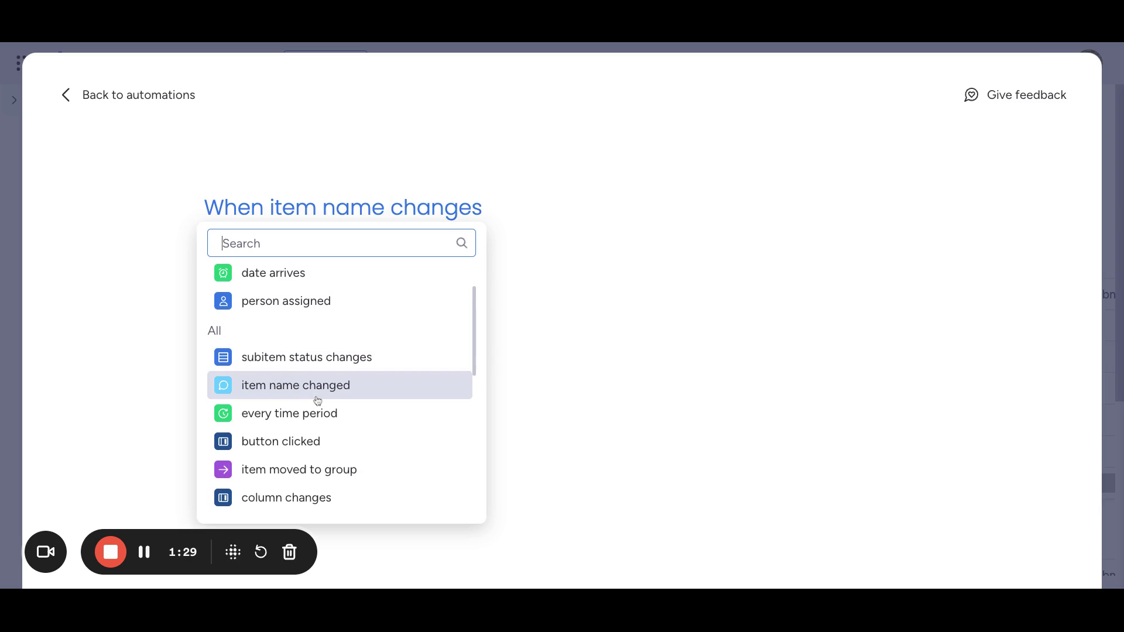
scroll(344, 417, up, 3)
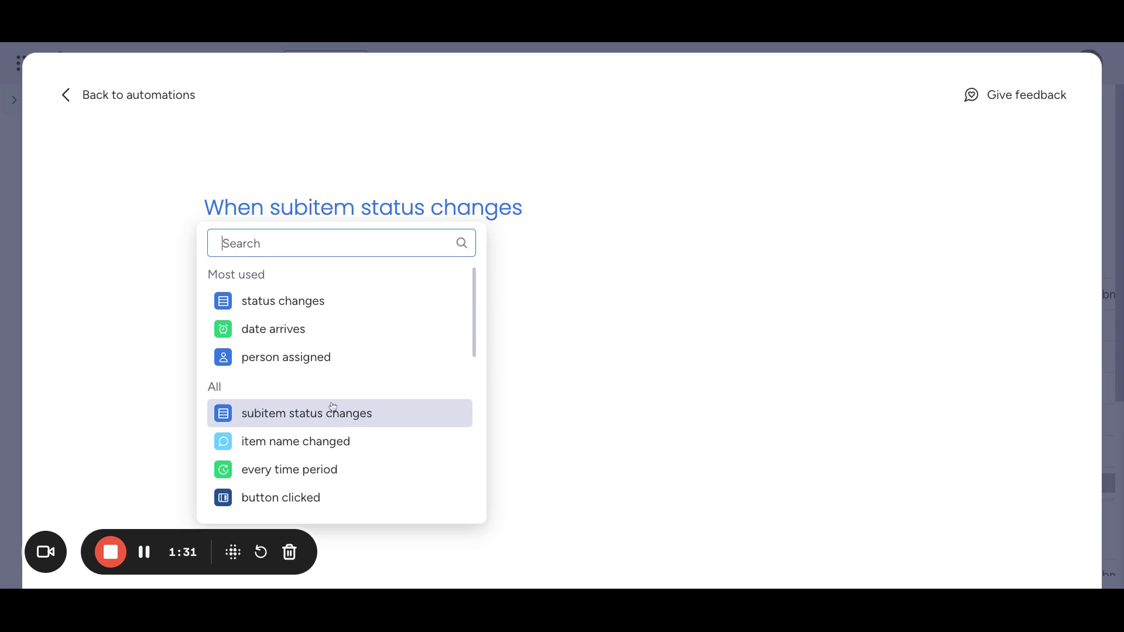
Step: Set the trigger to when the Status column changes to done
click(304, 306)
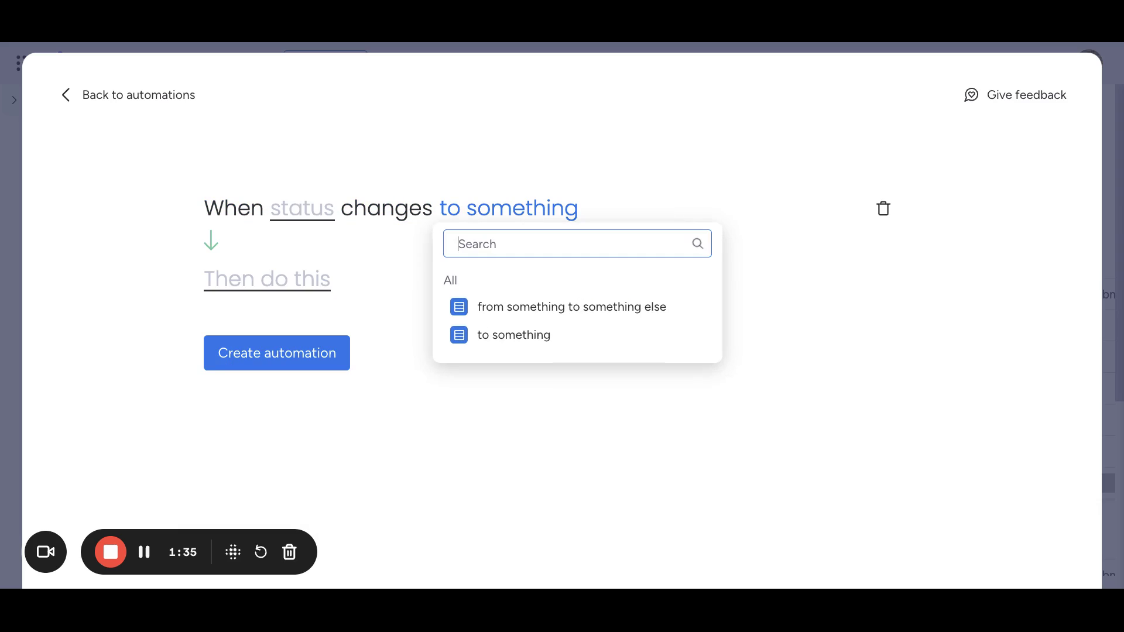
click(314, 233)
click(297, 215)
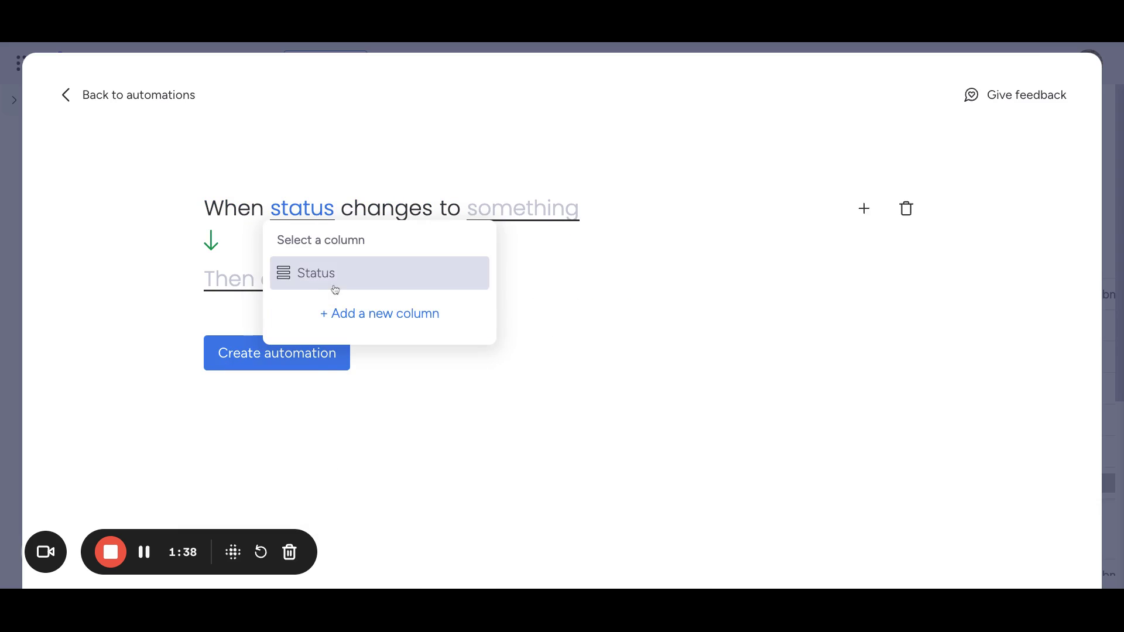
click(332, 275)
click(522, 212)
click(509, 300)
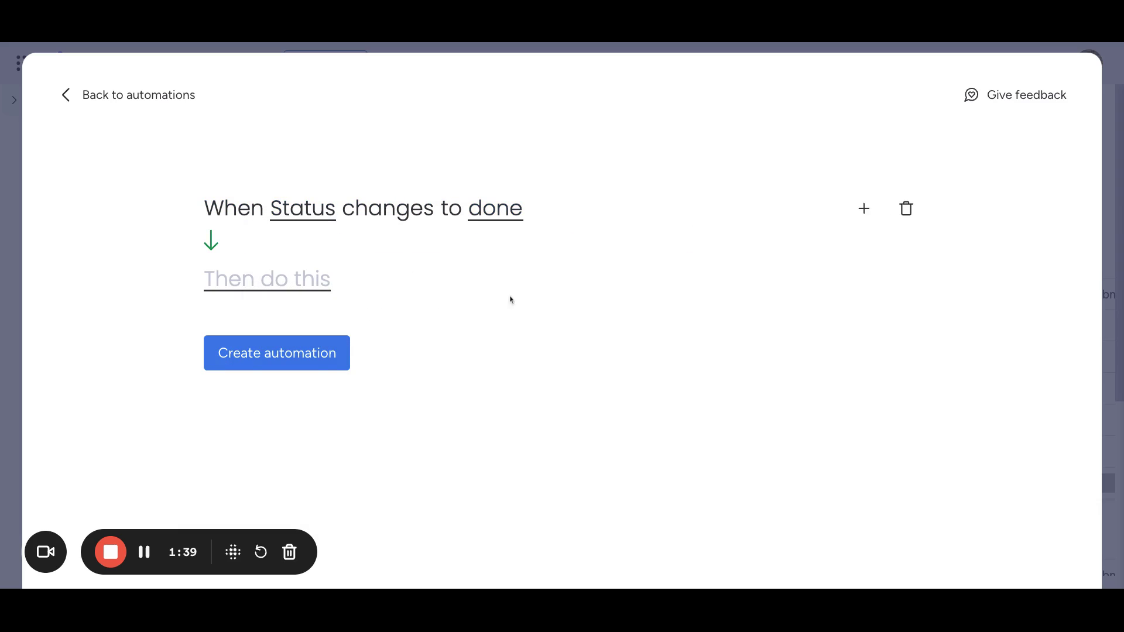
Step: Search actions for 'ocr' and choose the OCR extract data from files recipe
click(267, 284)
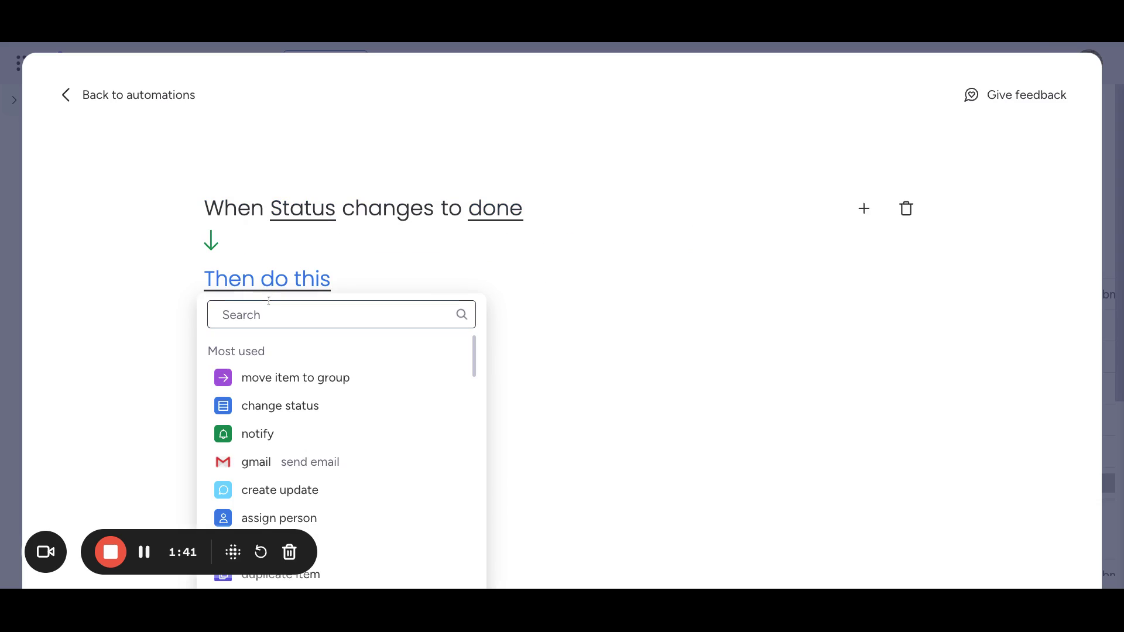
text(הל)
key(BackSpace)
key(BackSpace)
text(ם)
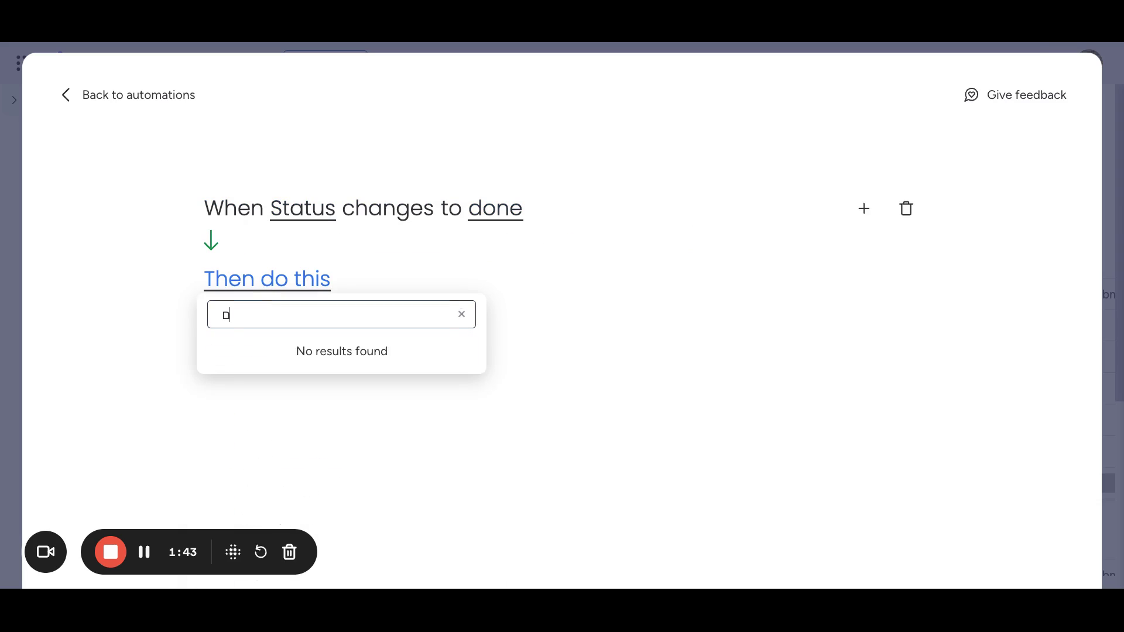
key(BackSpace)
text(ocr)
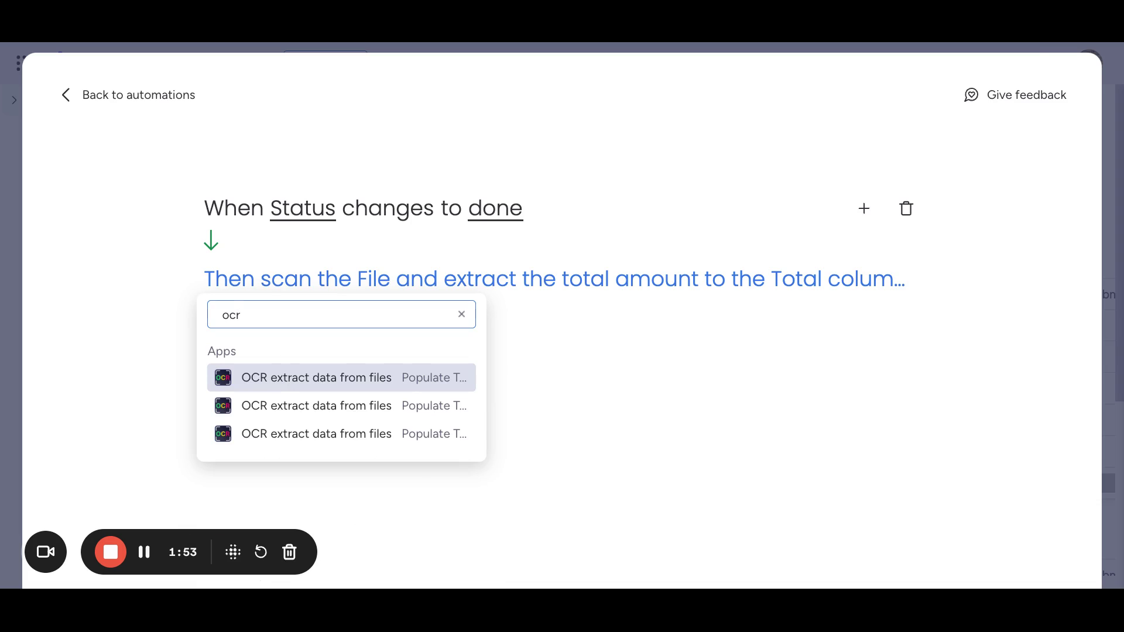
click(307, 378)
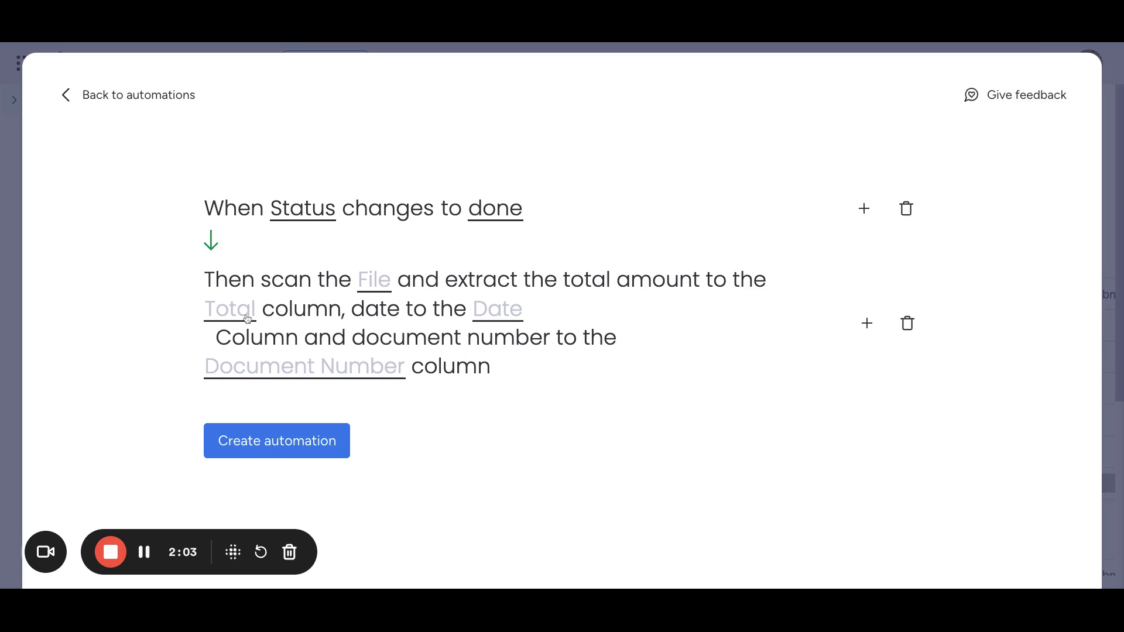
Step: Map File to Files, Total to Total, Date to Date, Document Number to Invoice number, and create the automation
click(382, 285)
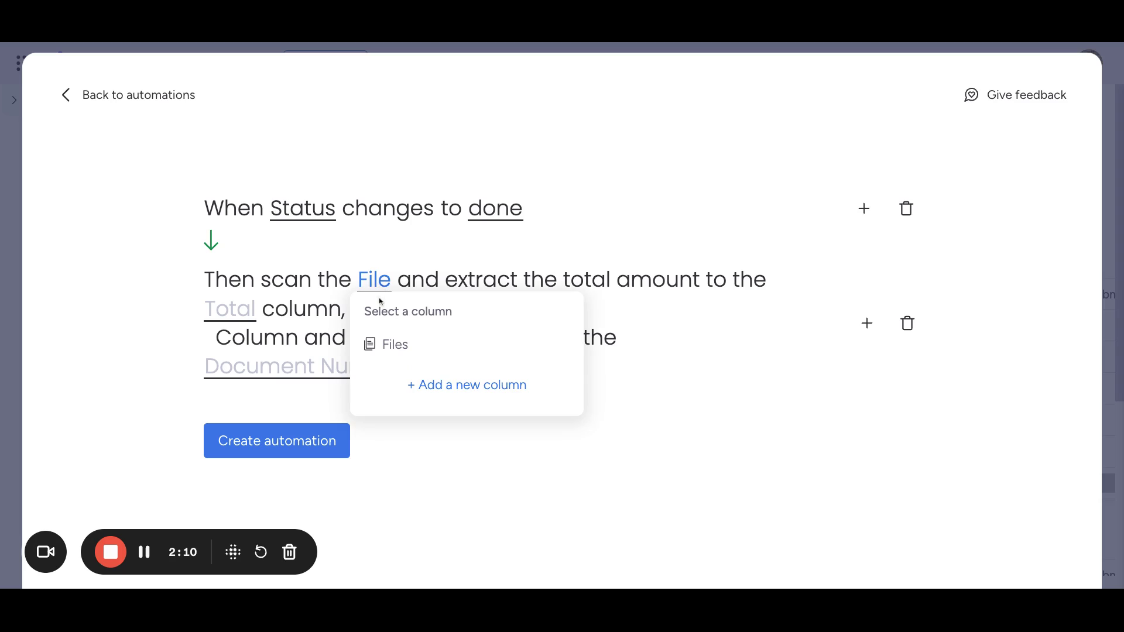
click(387, 346)
click(248, 318)
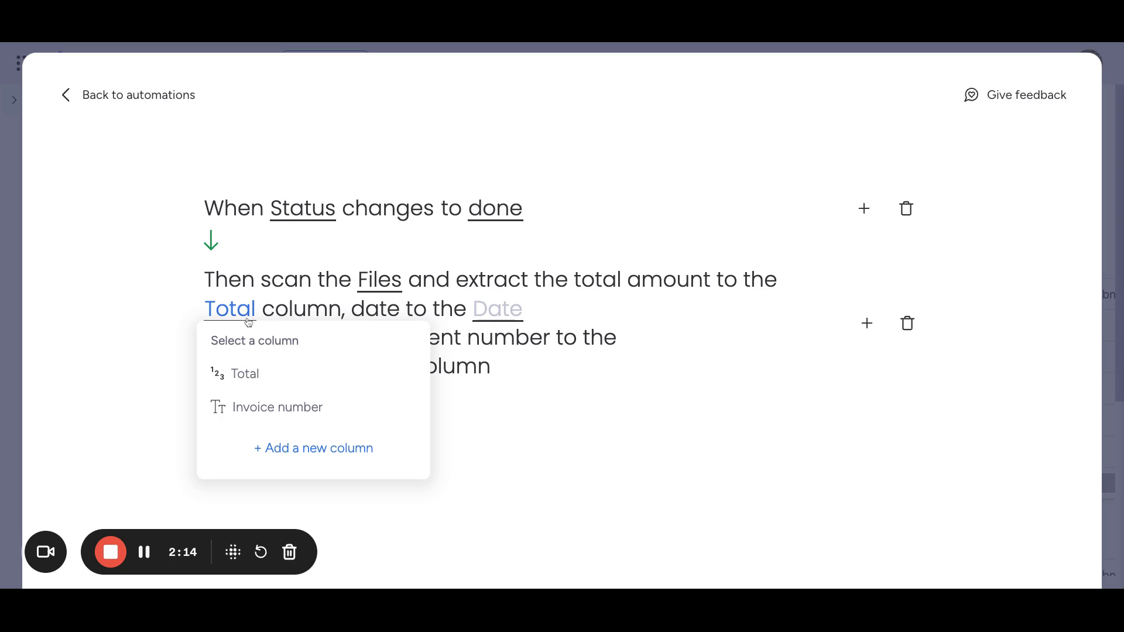
click(252, 375)
click(501, 310)
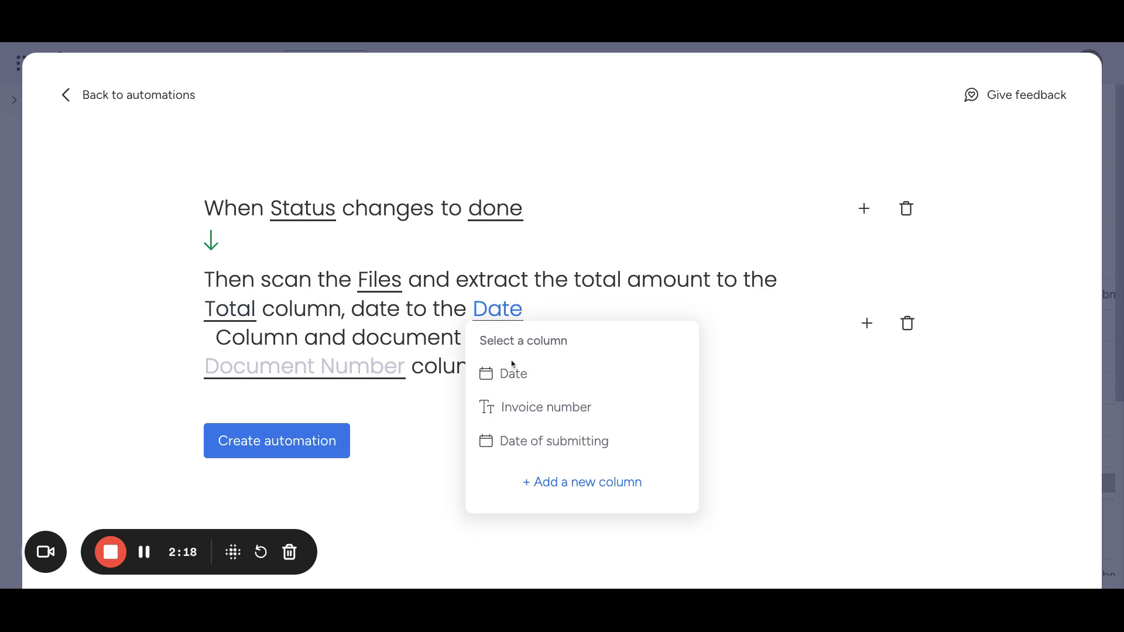
click(513, 374)
click(347, 371)
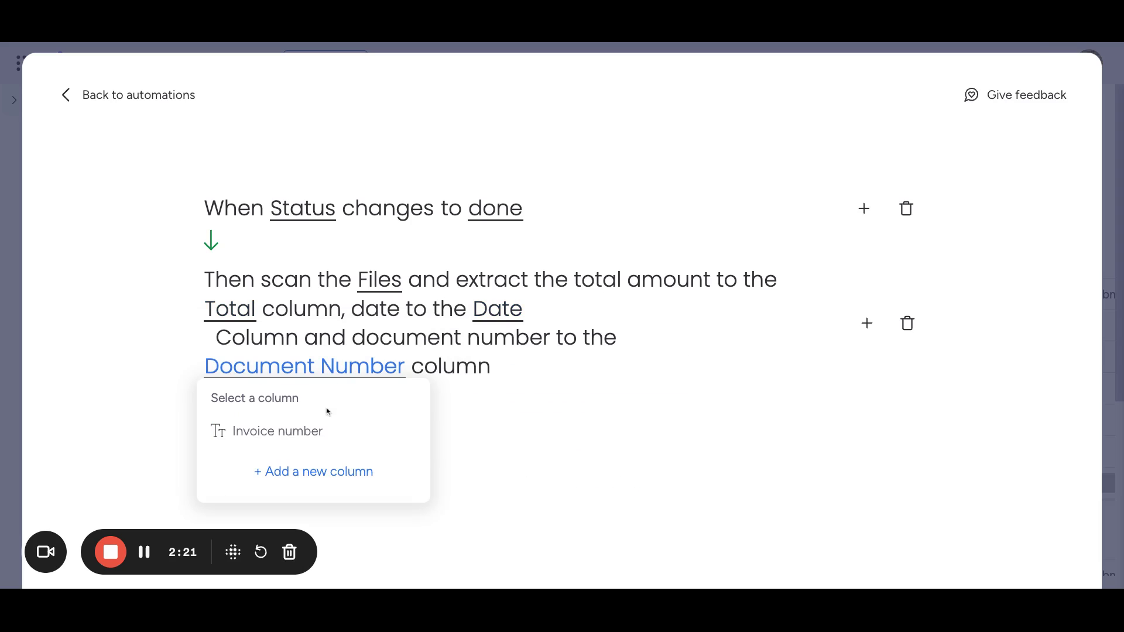
click(316, 432)
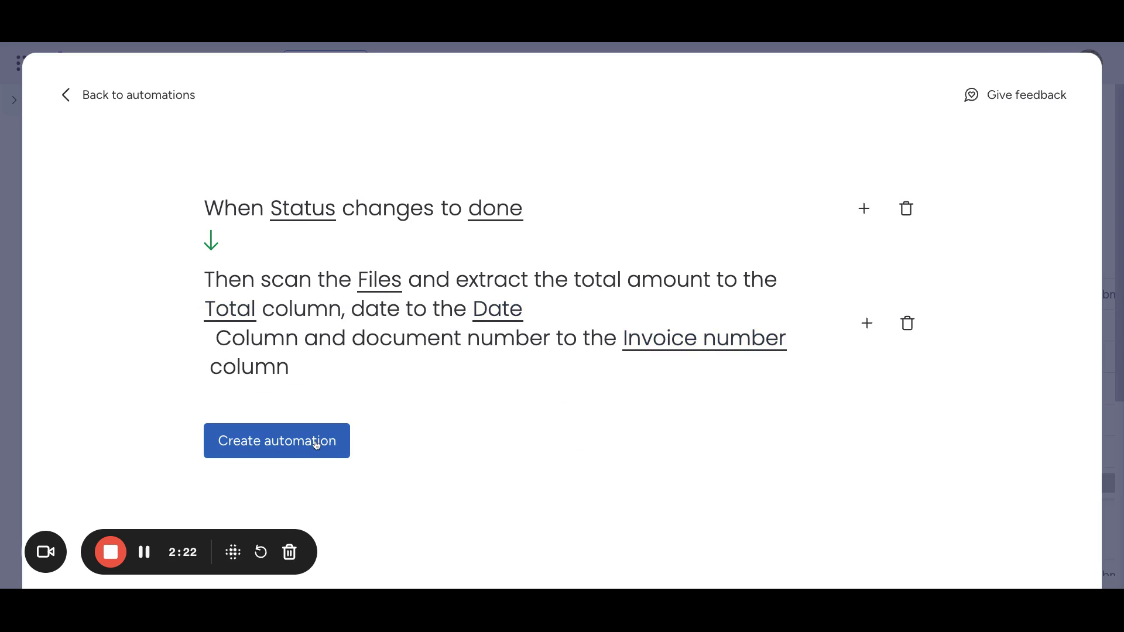
click(316, 445)
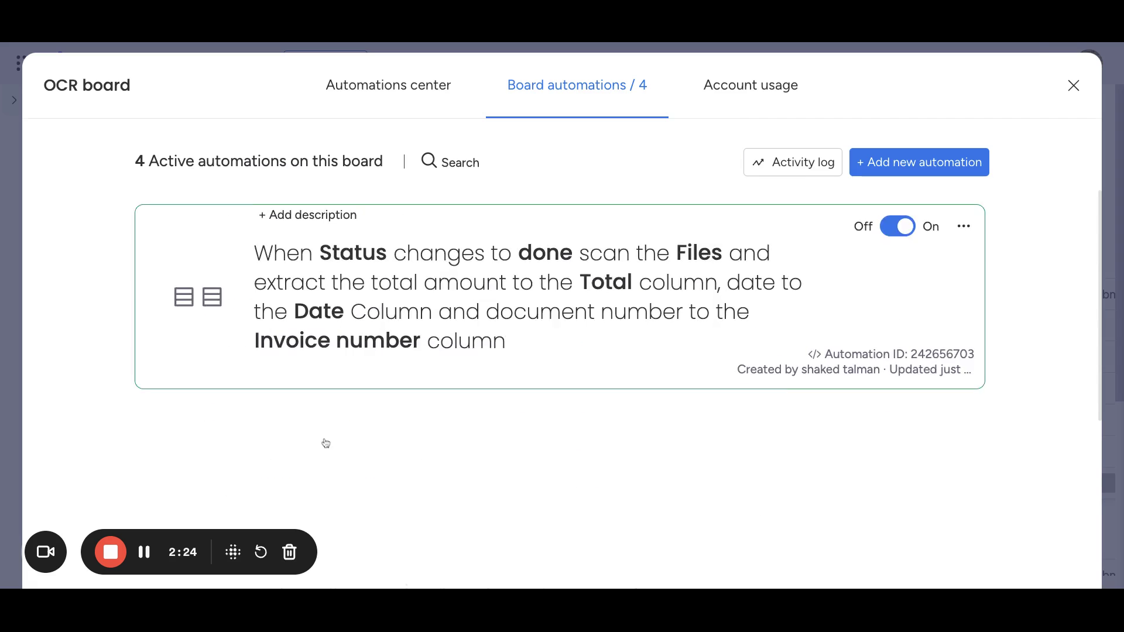
Step: Return to the board and set invoice 3's Status to done
key(Escape)
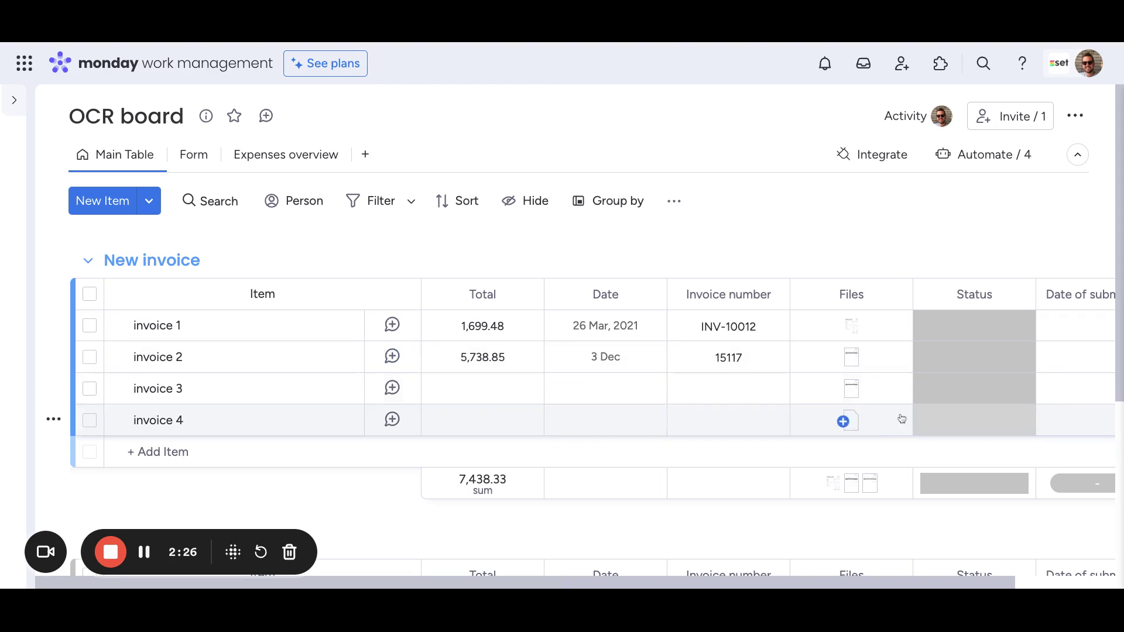
click(973, 384)
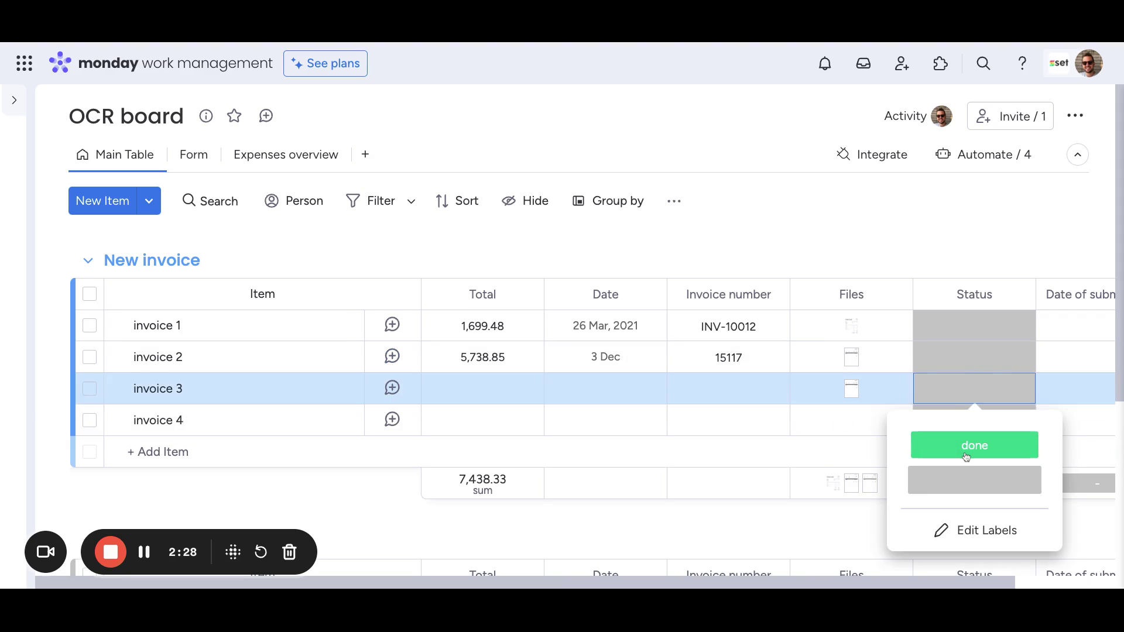
click(966, 457)
Step: Check invoice 3's attached 1234.pdf against the filled values, then close the viewer
click(852, 391)
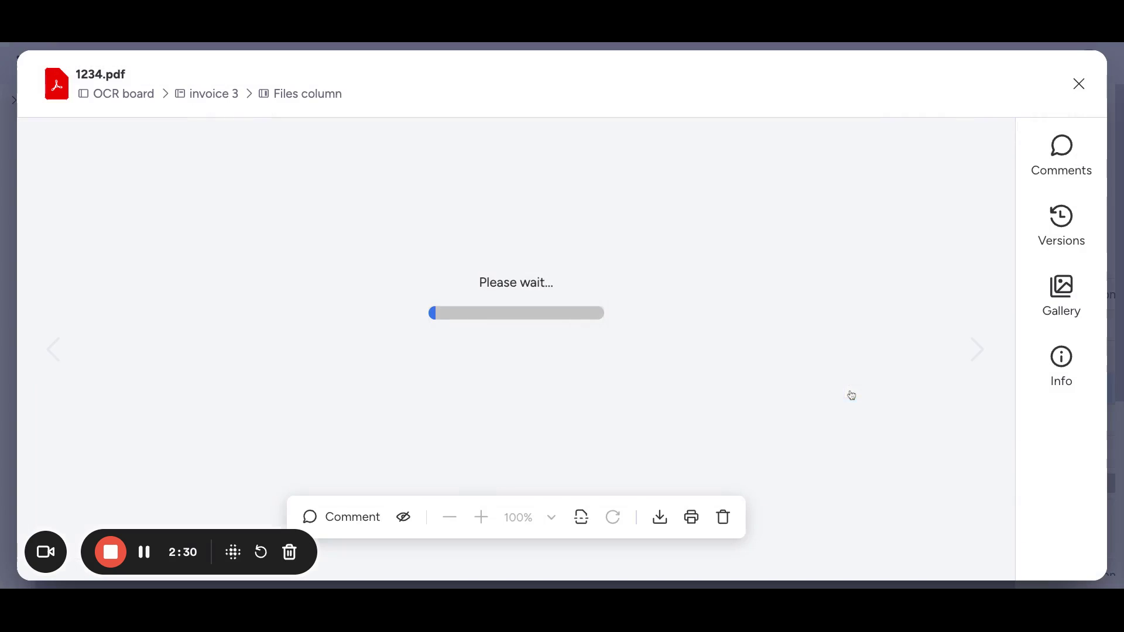
scroll(517, 381, down, 1)
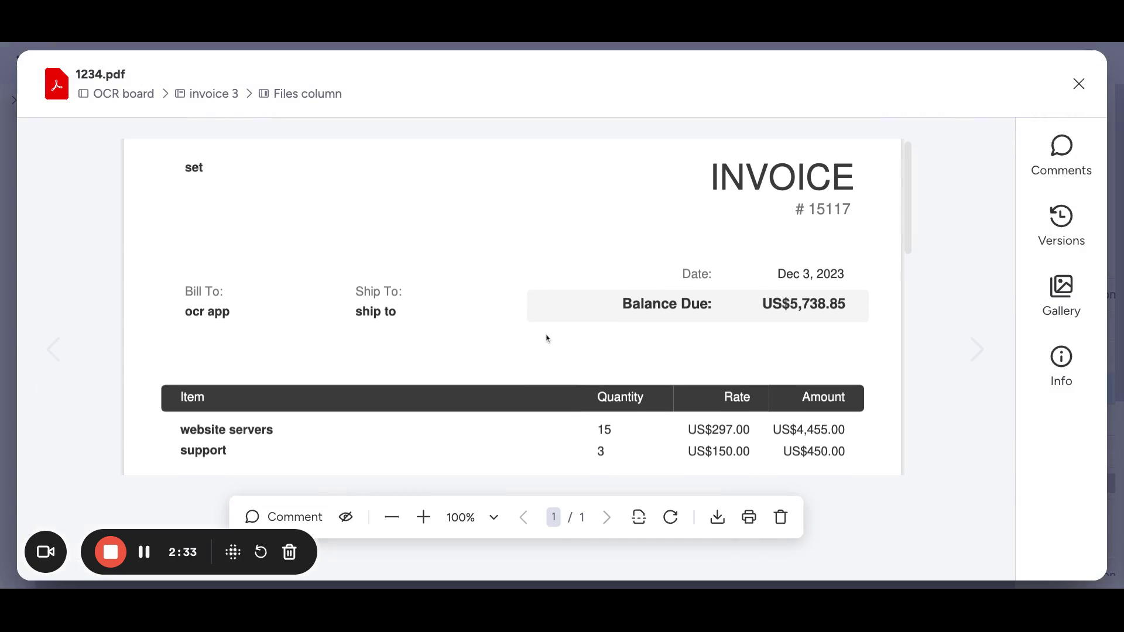
scroll(547, 339, down, 2)
scroll(546, 339, down, 2)
scroll(546, 334, down, 2)
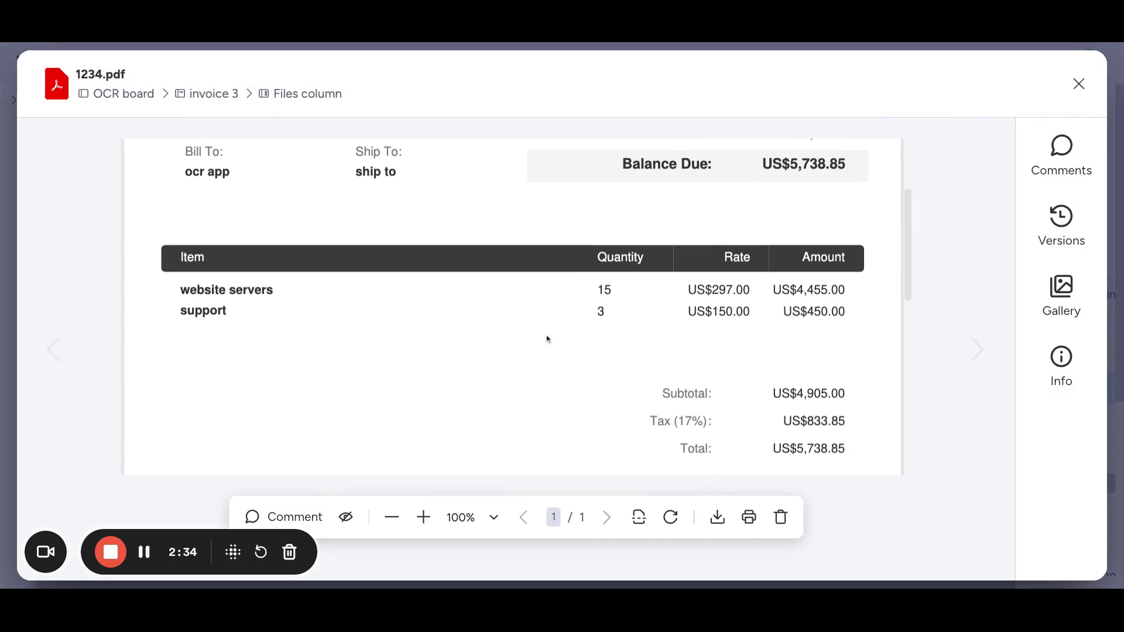
key(Escape)
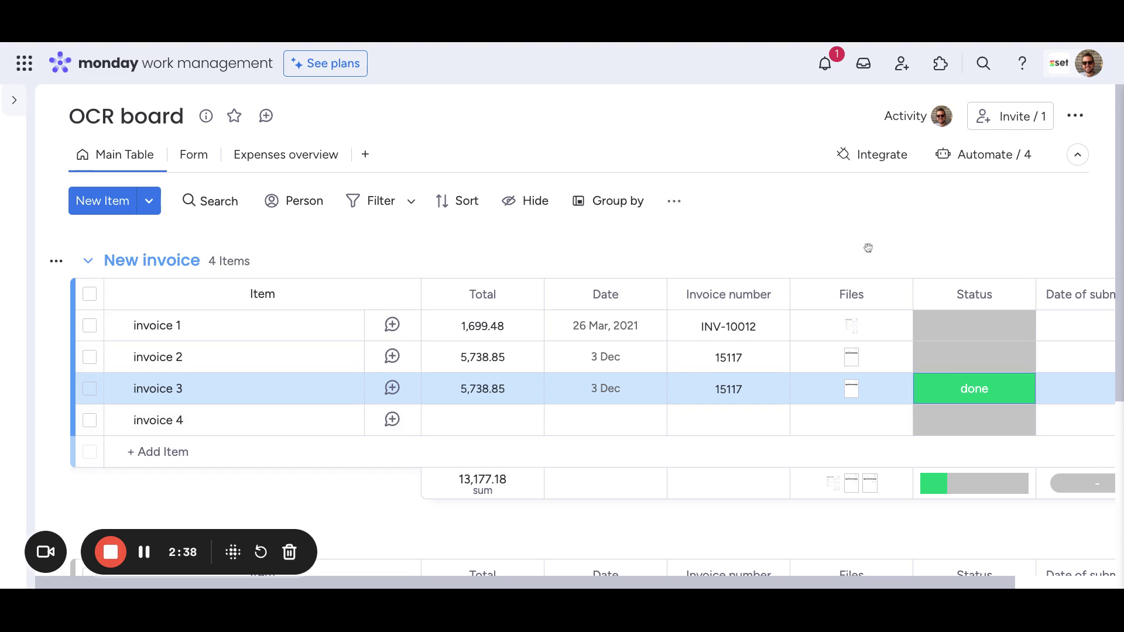
Step: Review the board's four active automations, then close the list
click(985, 154)
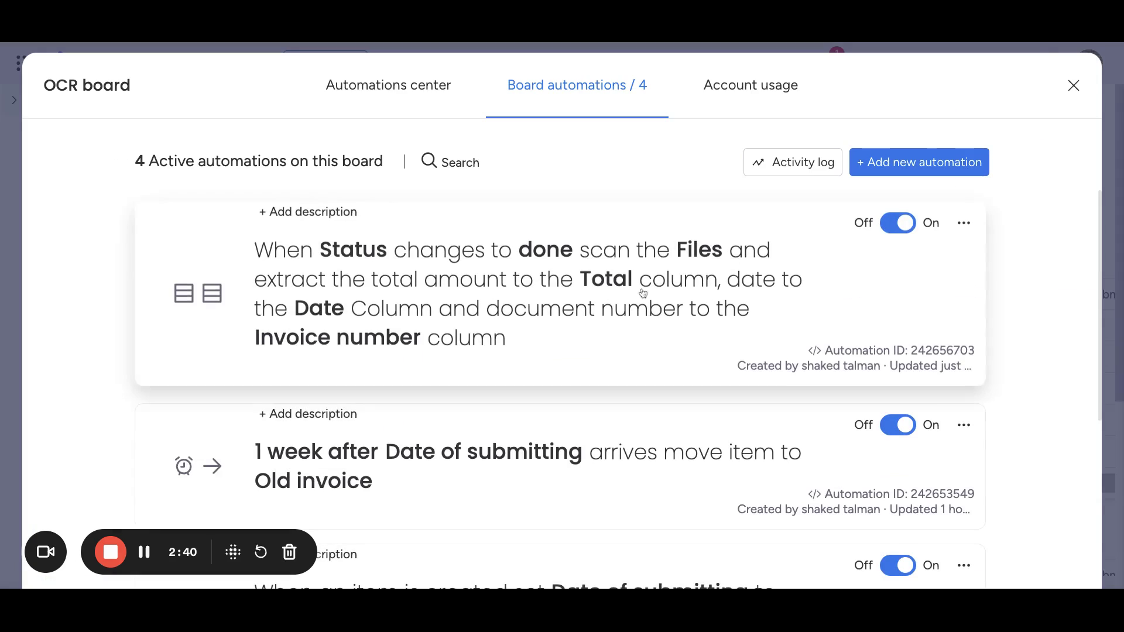
scroll(527, 368, down, 3)
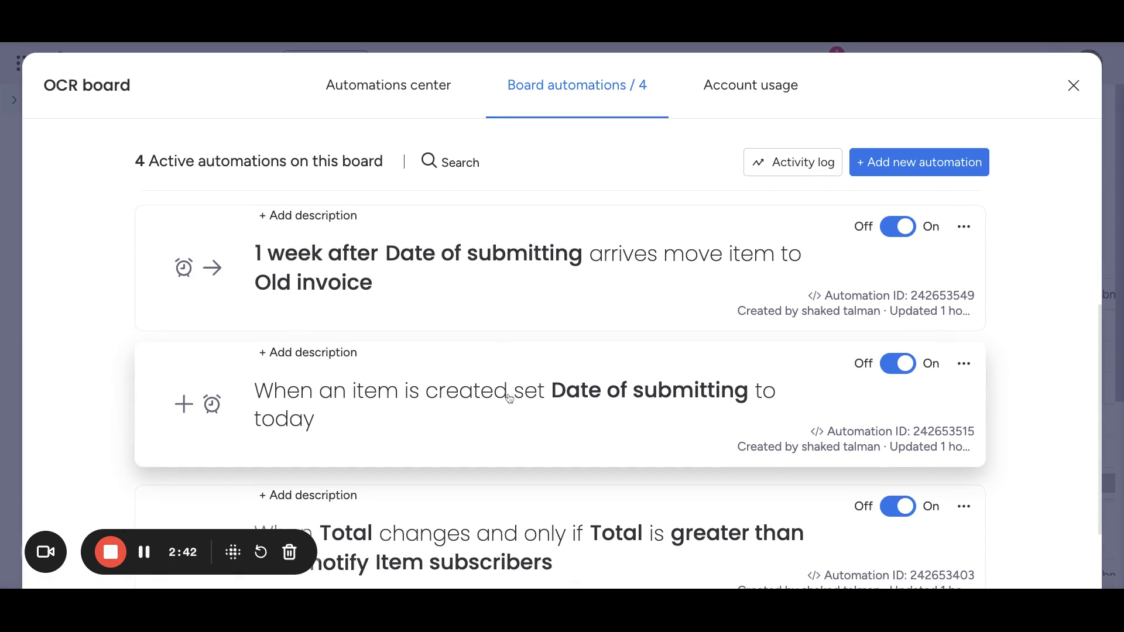
scroll(508, 398, down, 2)
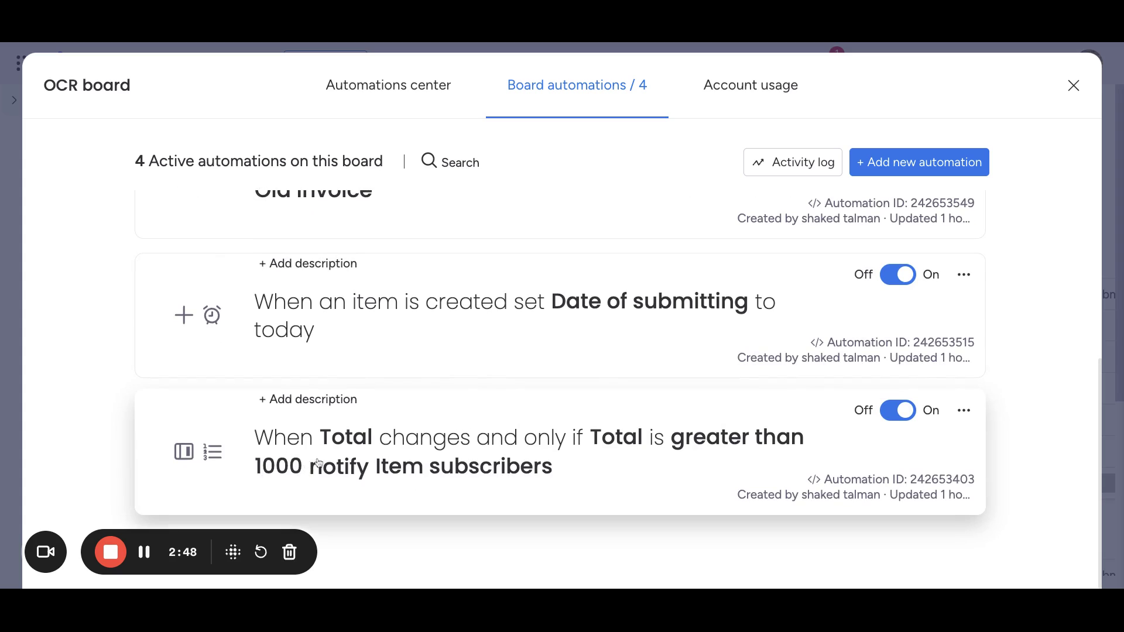
key(Escape)
Step: Check the new approval notification, then reopen the automations list
click(822, 82)
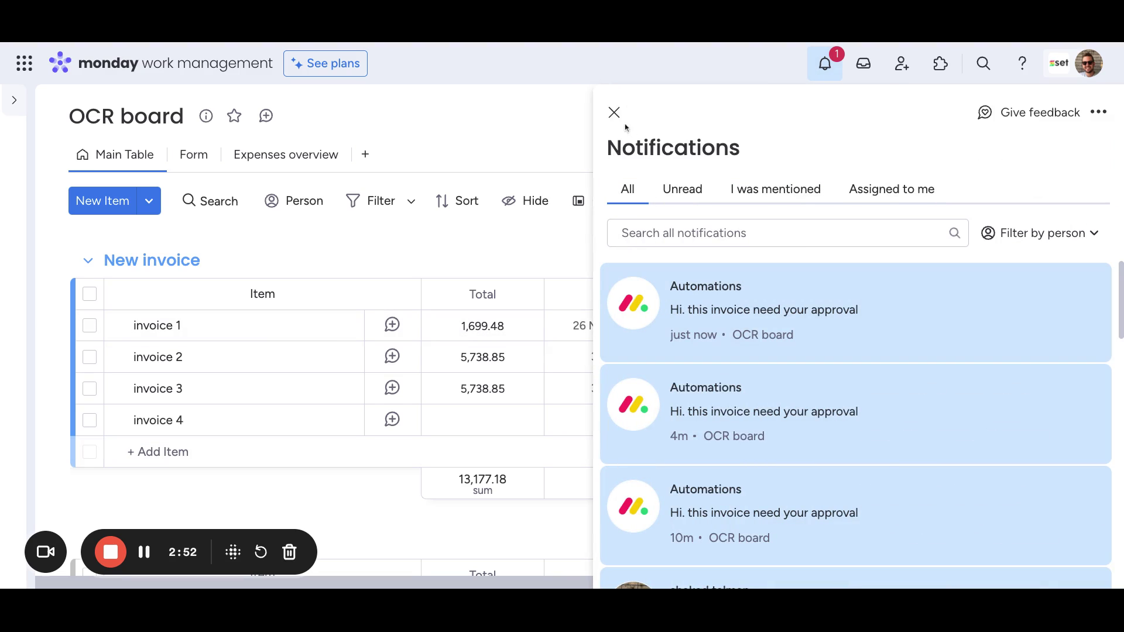
click(614, 112)
click(990, 165)
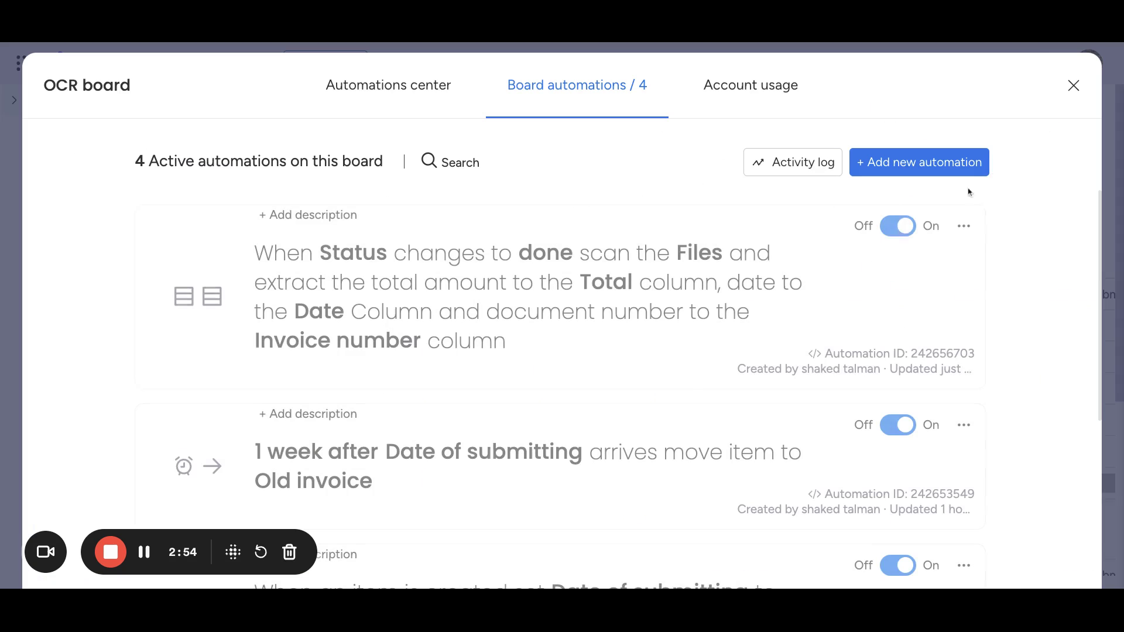
Step: Check the OCR automation's run history showing one successful run, then close the editor
click(578, 322)
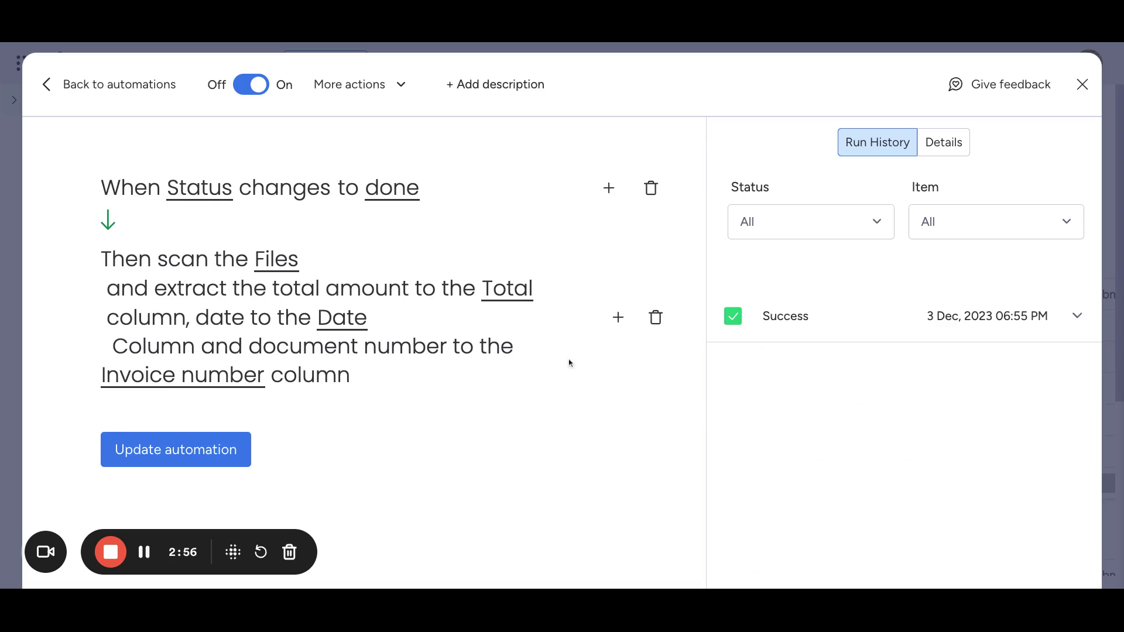
click(618, 317)
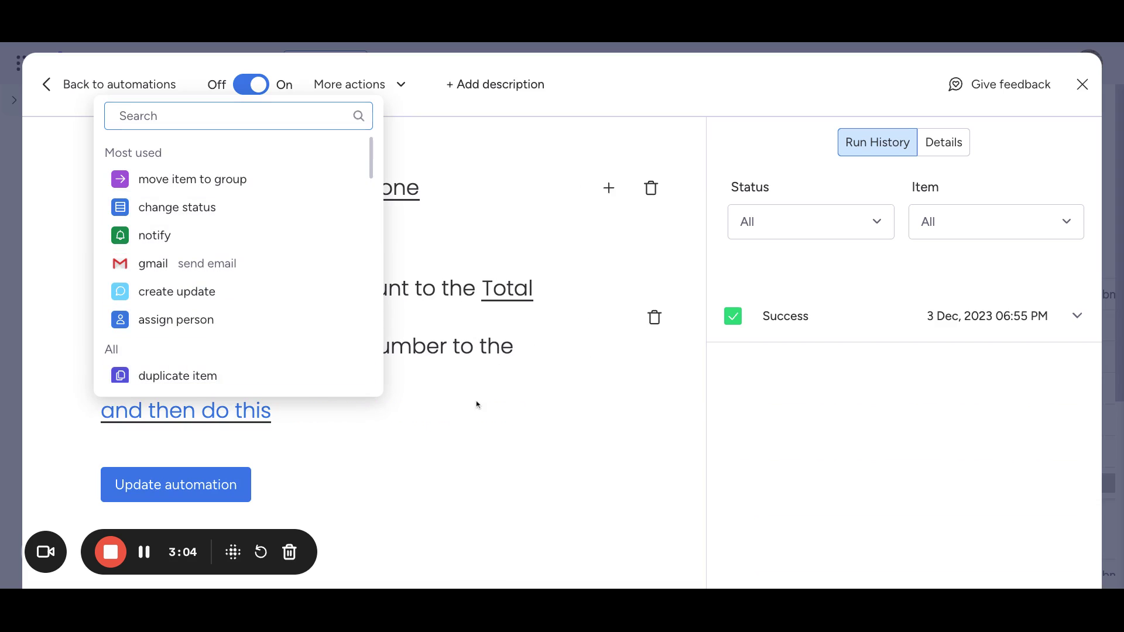
click(1082, 85)
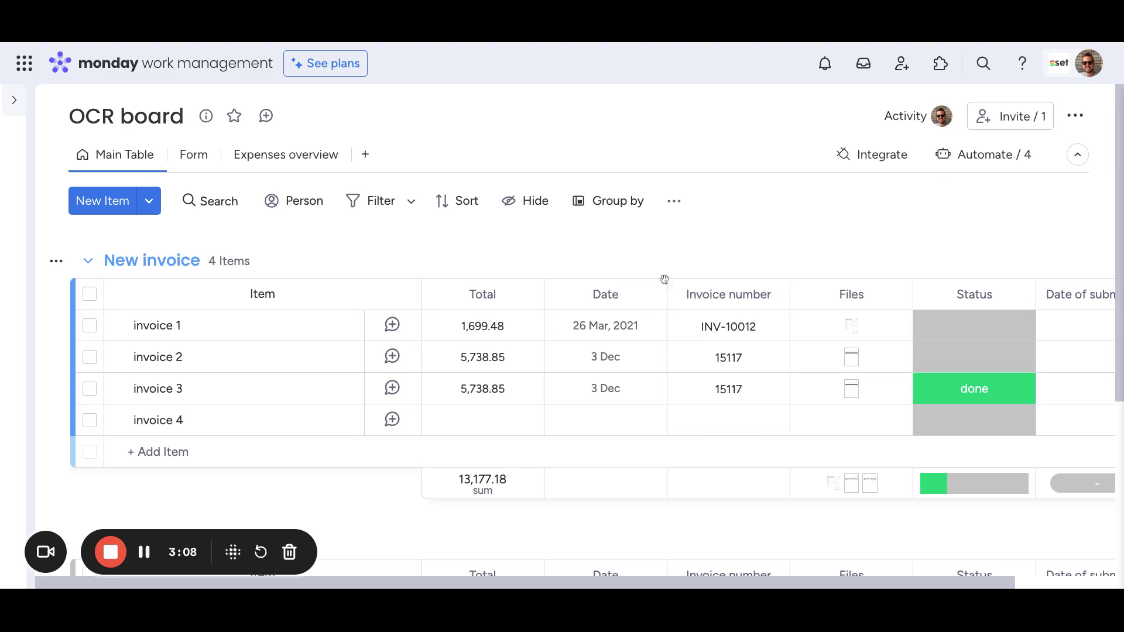